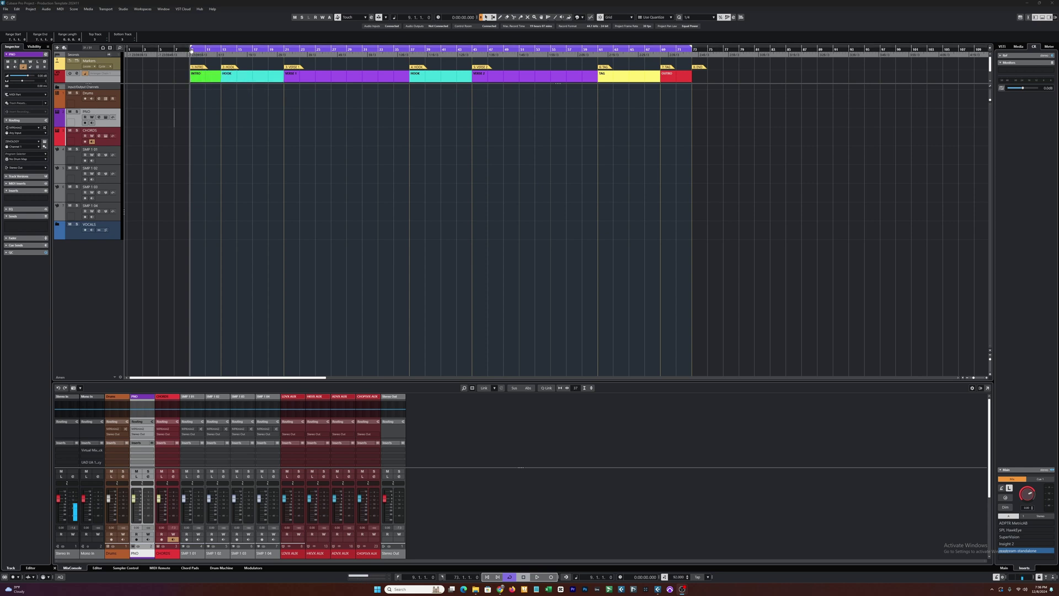
Step: Extend the INTRO arranger section's start back to bar 7
key(Up)
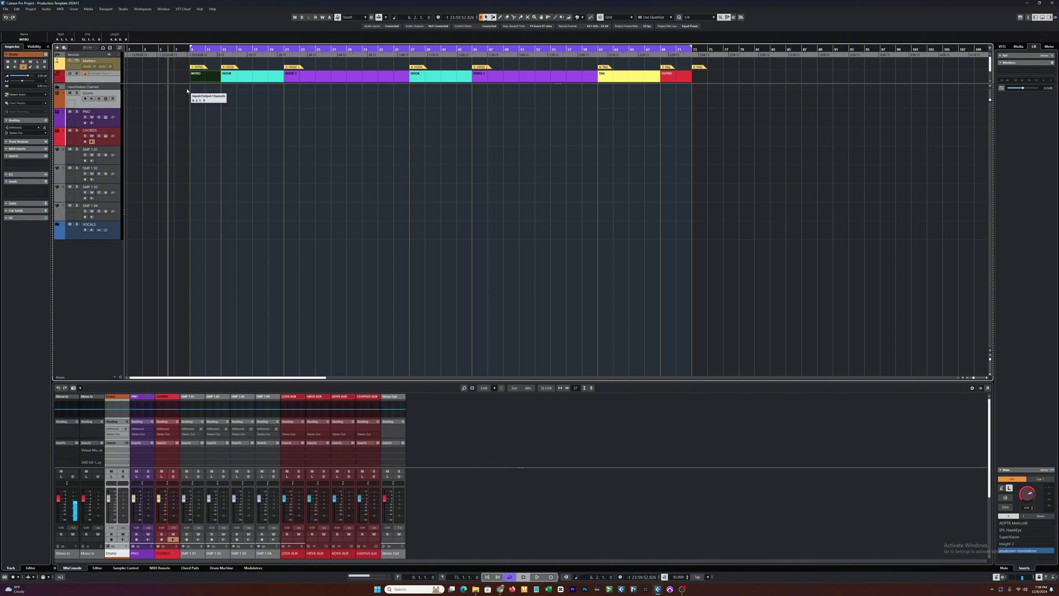
drag(191, 81, 175, 81)
click(190, 49)
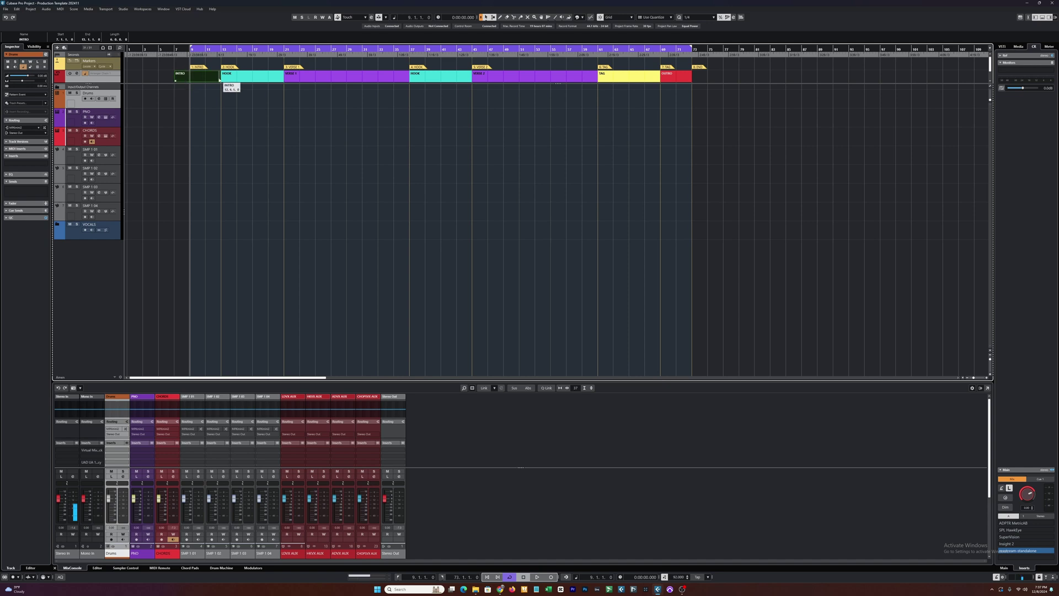
Step: Place the project cursor at bar 7 and set the timecode there to zero, declining to keep the project content at its timecode positions
click(175, 49)
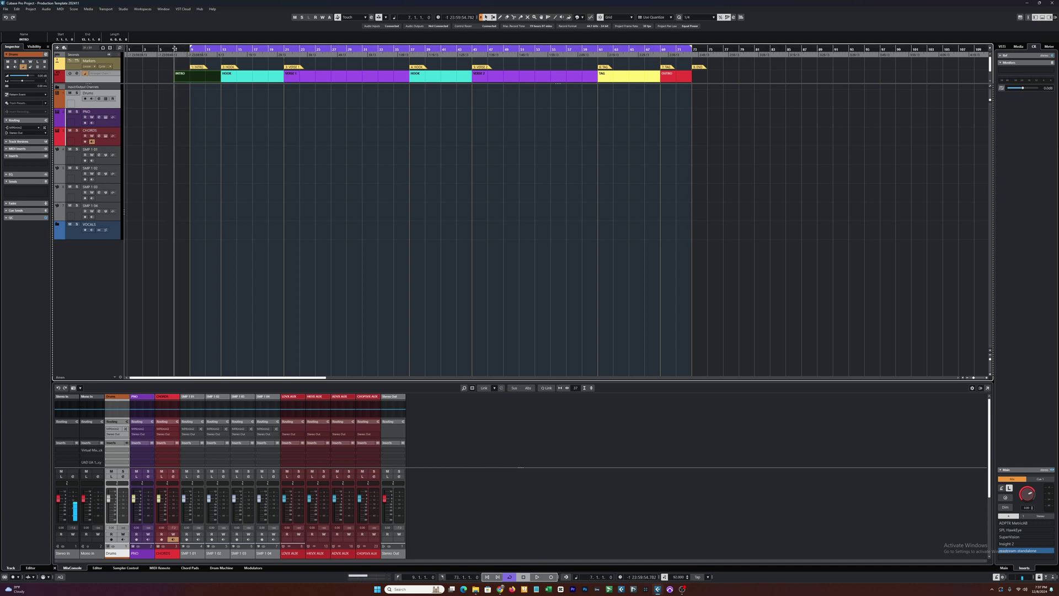
click(28, 9)
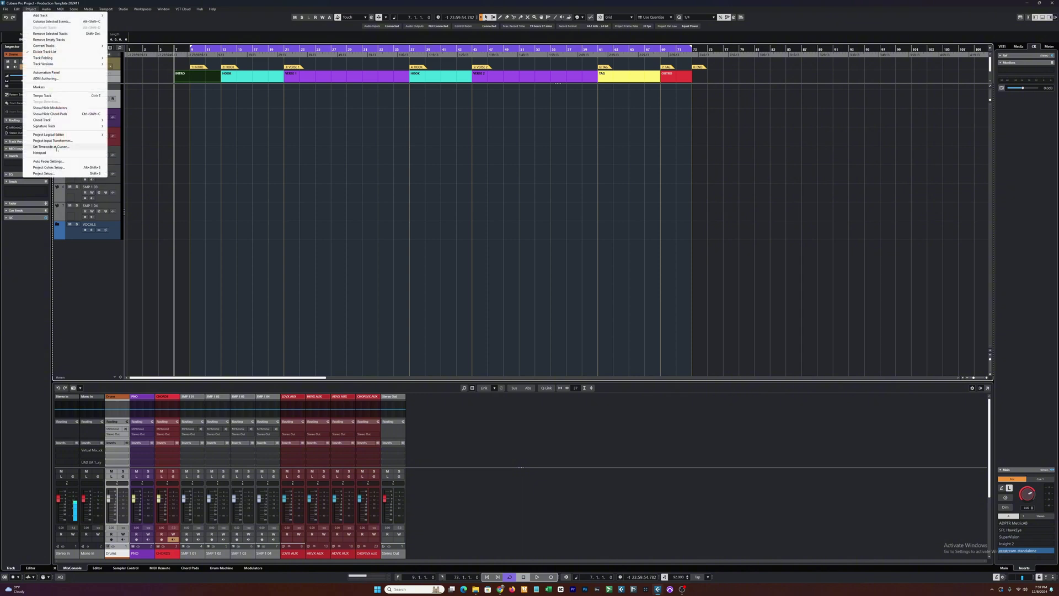
click(56, 147)
drag(701, 304, 432, 212)
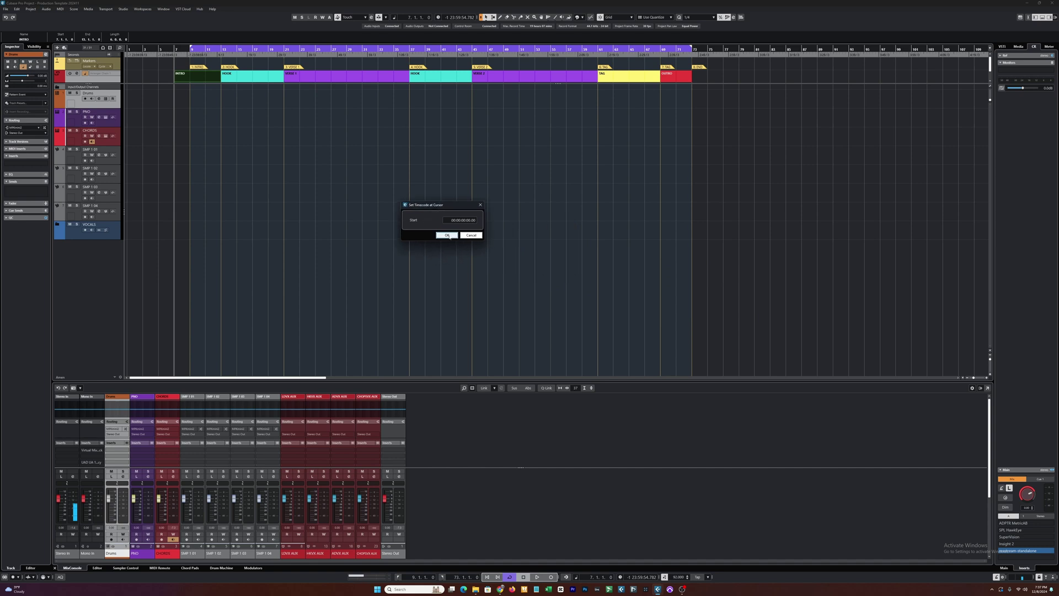
click(446, 235)
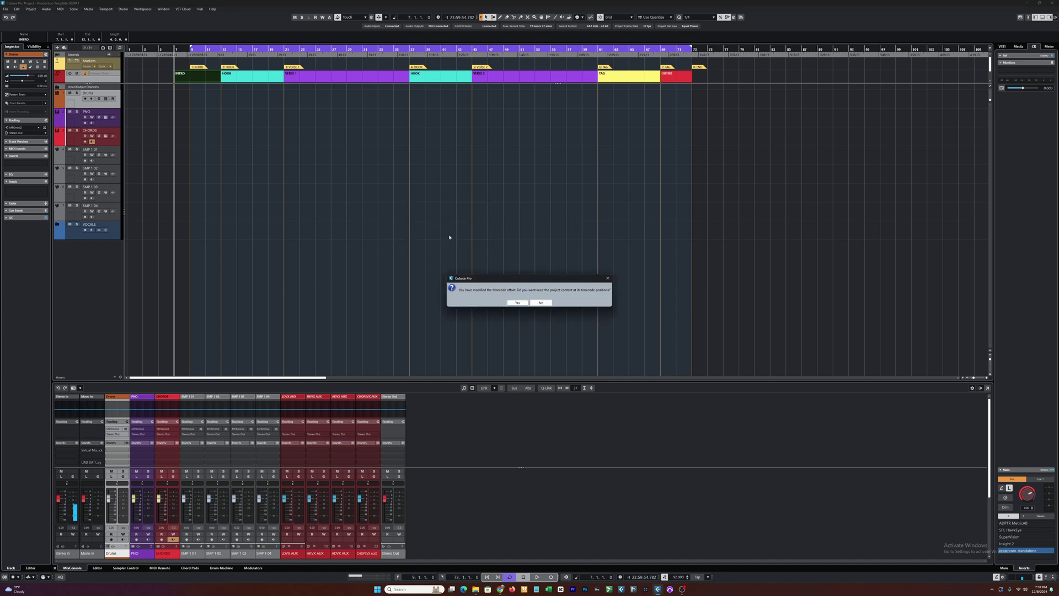
click(542, 303)
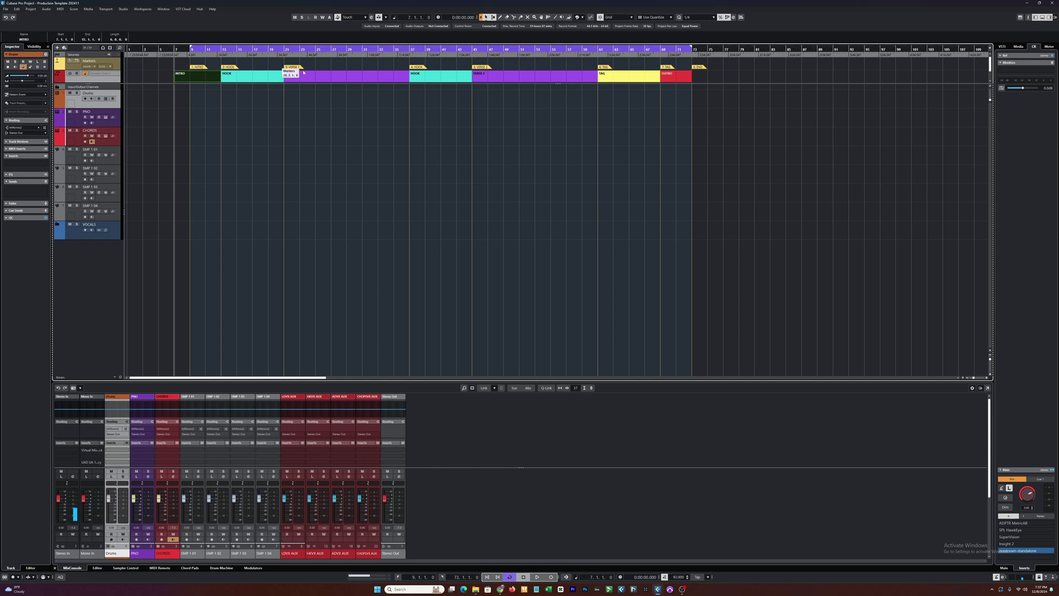
Step: Undo the last change to the INTRO arranger section's start
key(ctrl+z)
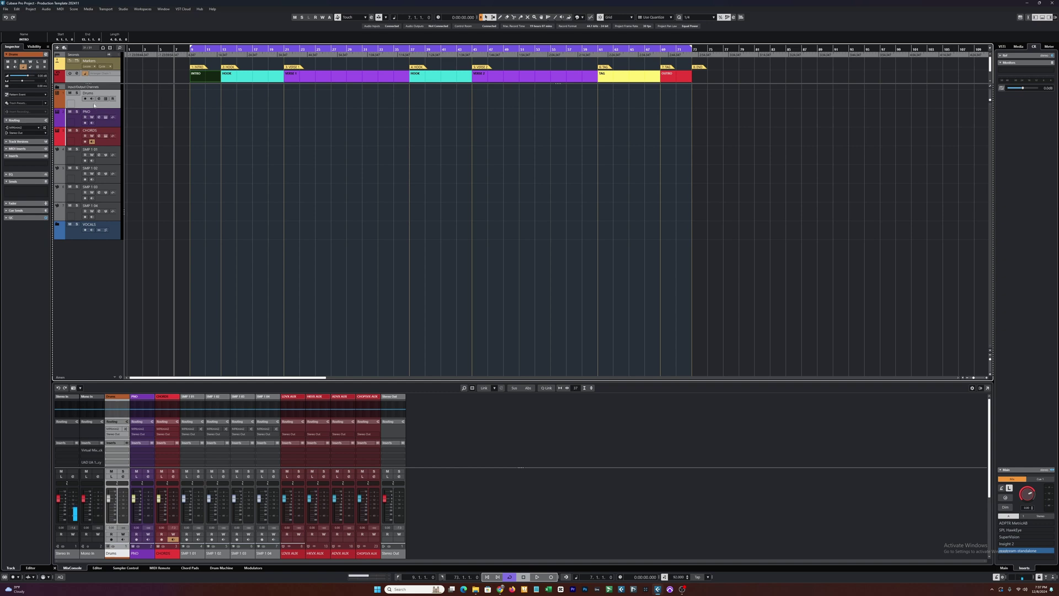
Step: Expand the VOCALS folder, look through its aux and vocal tracks, and collapse the folder
click(57, 225)
scroll(73, 249, down, 3)
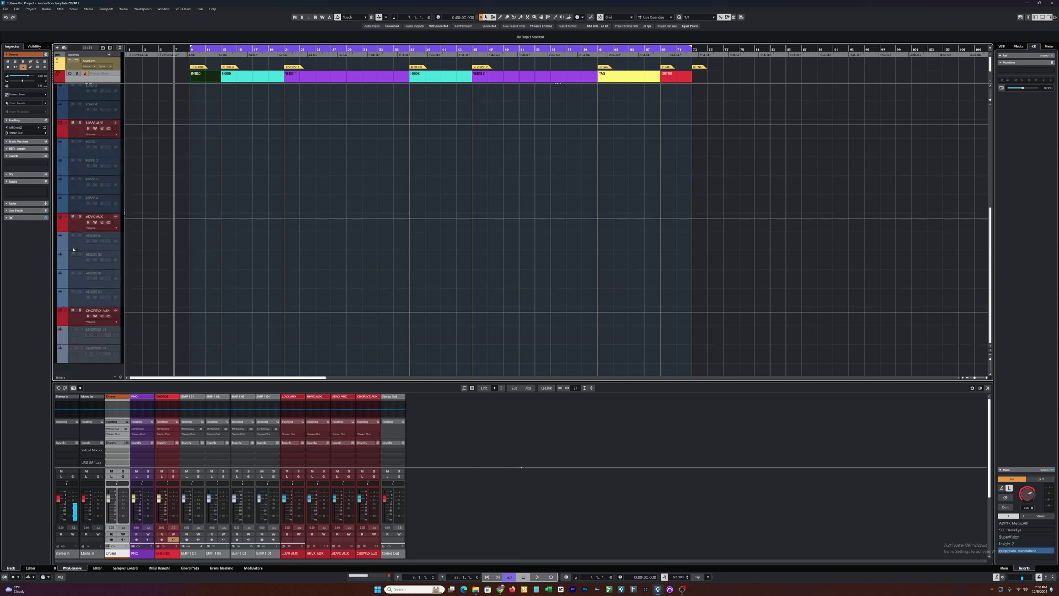
scroll(73, 250, up, 2)
scroll(73, 249, down, 2)
scroll(73, 249, up, 2)
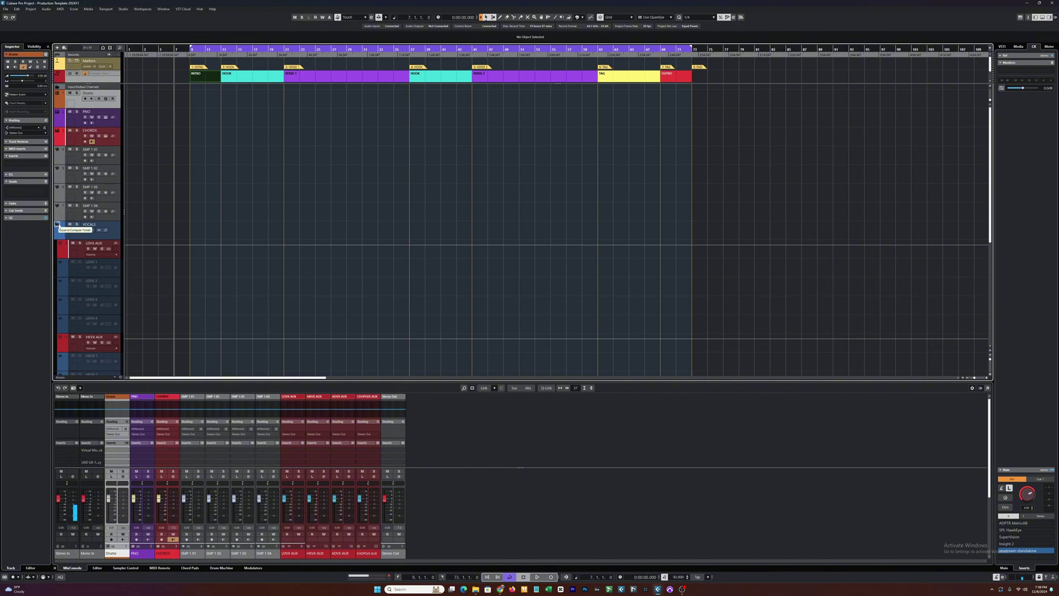
click(57, 225)
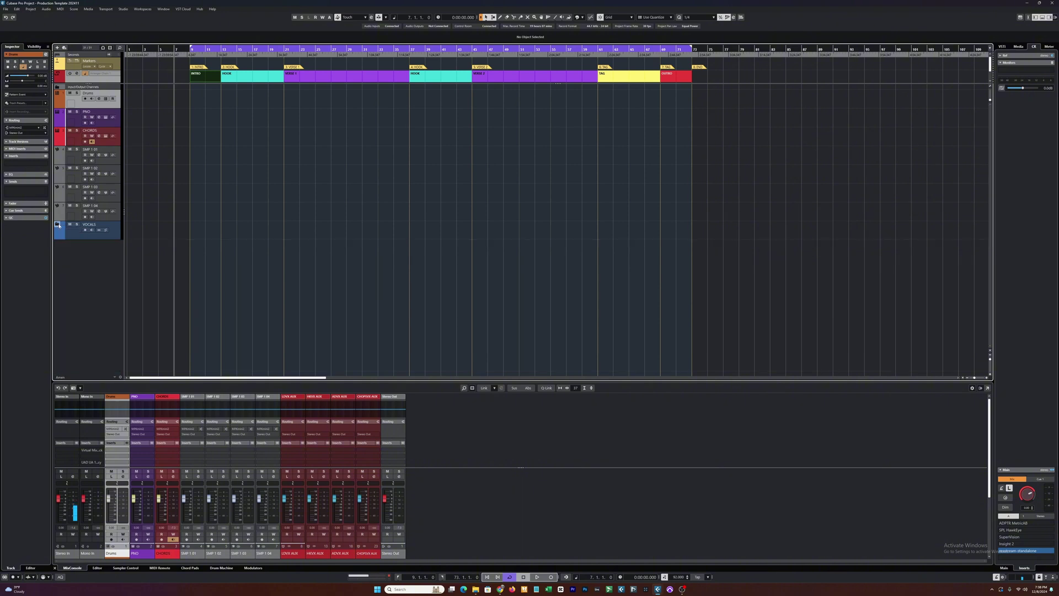
Step: Turn off monitoring on the CHORDS track and create a pattern event on the Drums track spanning the first HOOK section
click(93, 142)
click(225, 108)
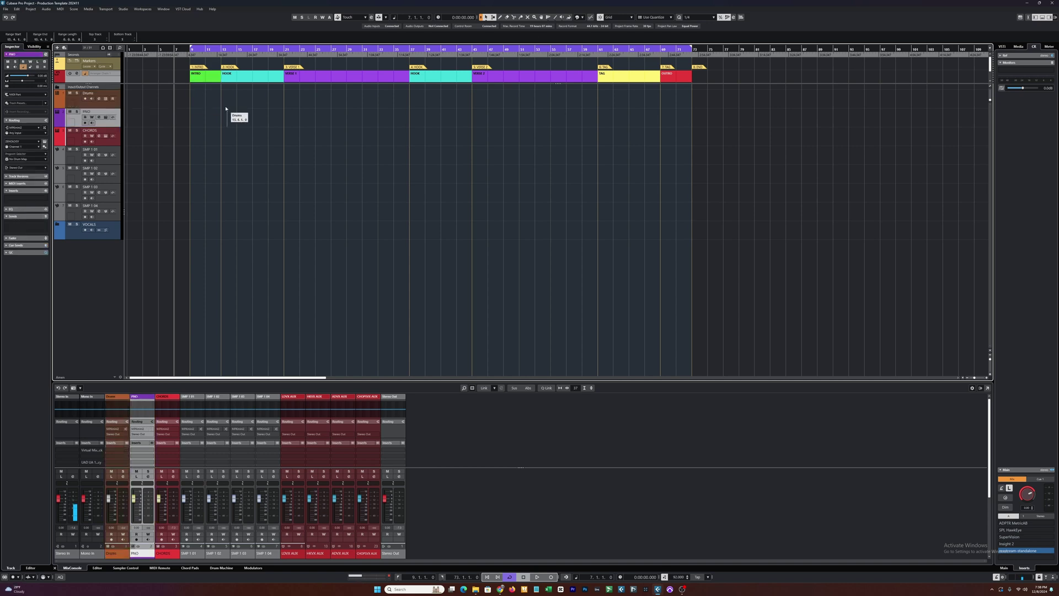
drag(224, 101, 259, 96)
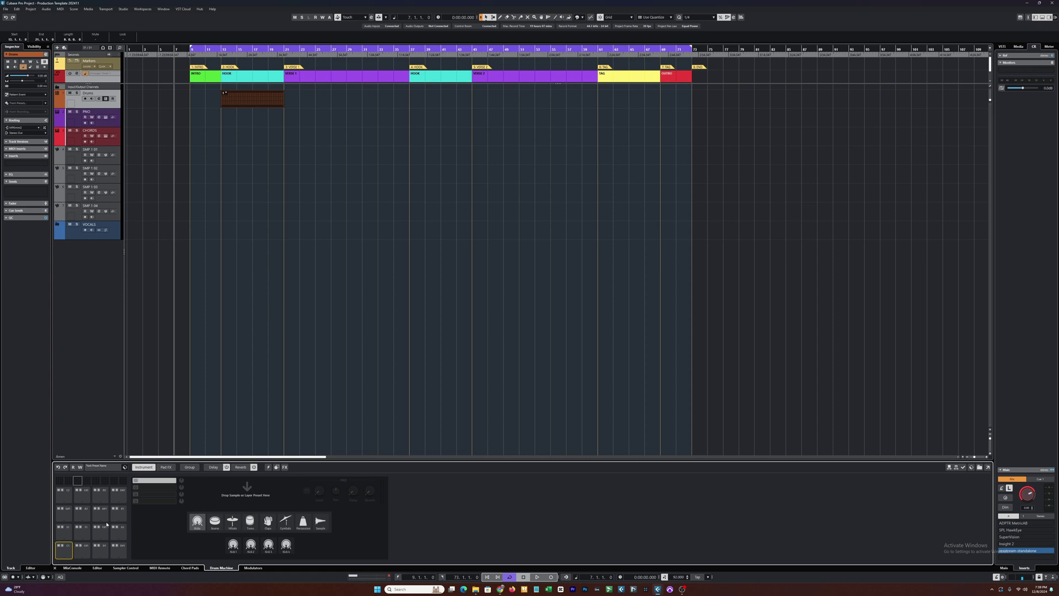
Step: Load Kick 1, Snare 1 and Closed HH 1 onto the first three pads of the Drum Machine's second visible row
click(63, 513)
click(232, 544)
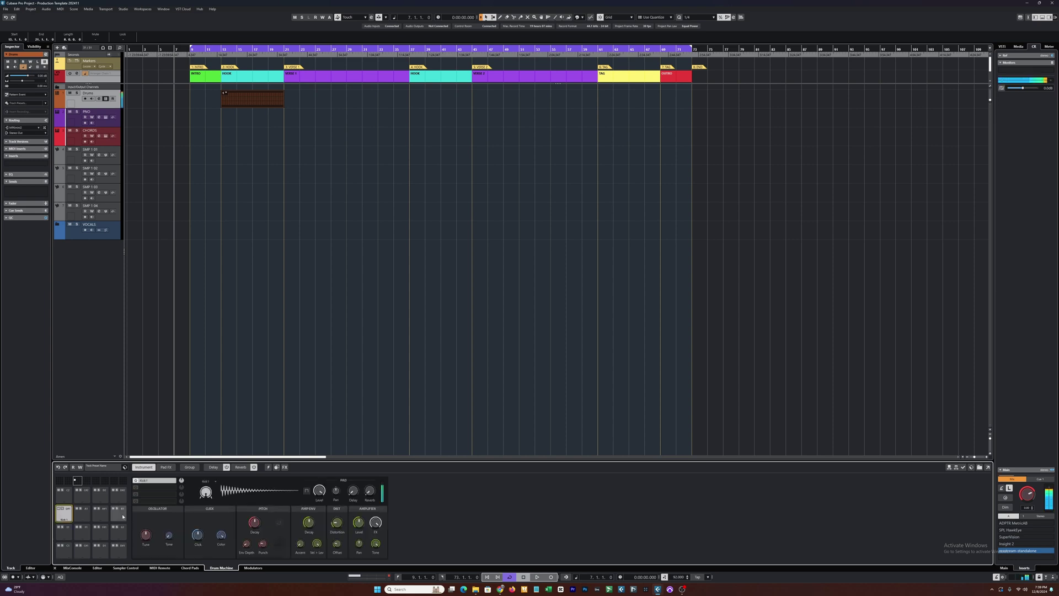
click(83, 514)
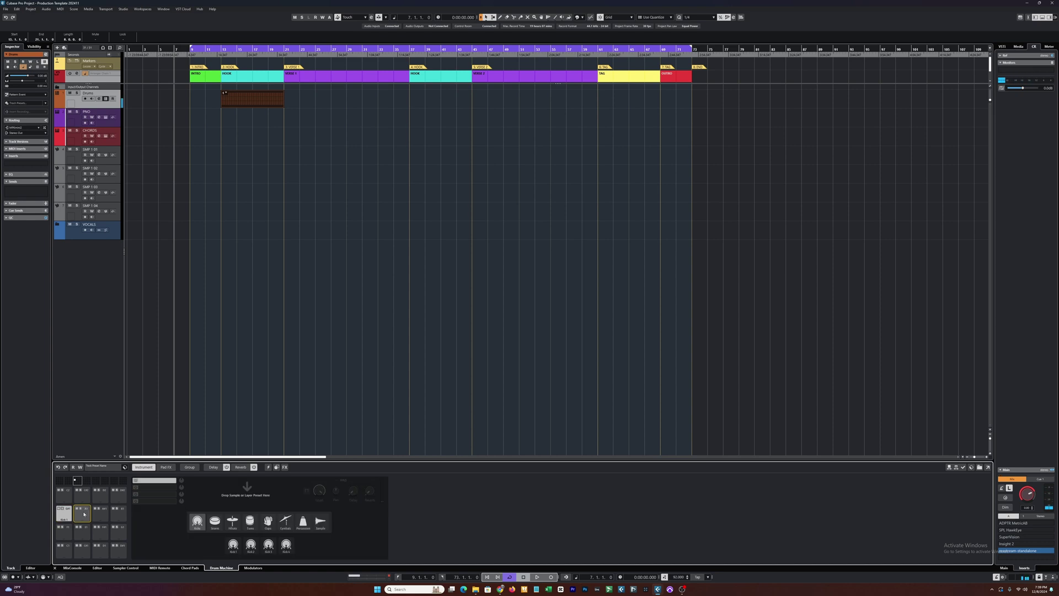
click(215, 521)
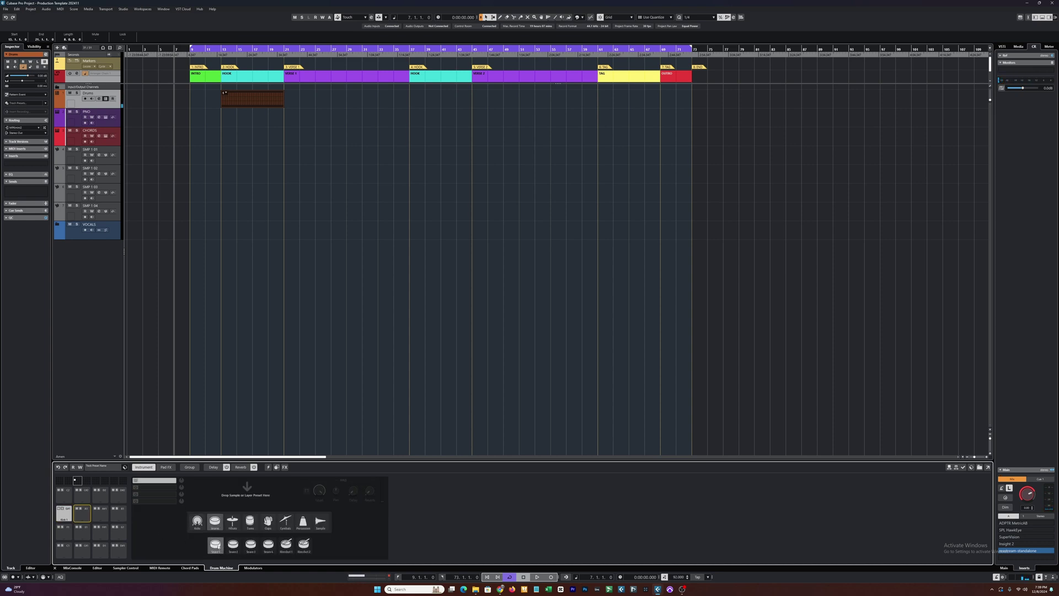
click(216, 545)
click(99, 518)
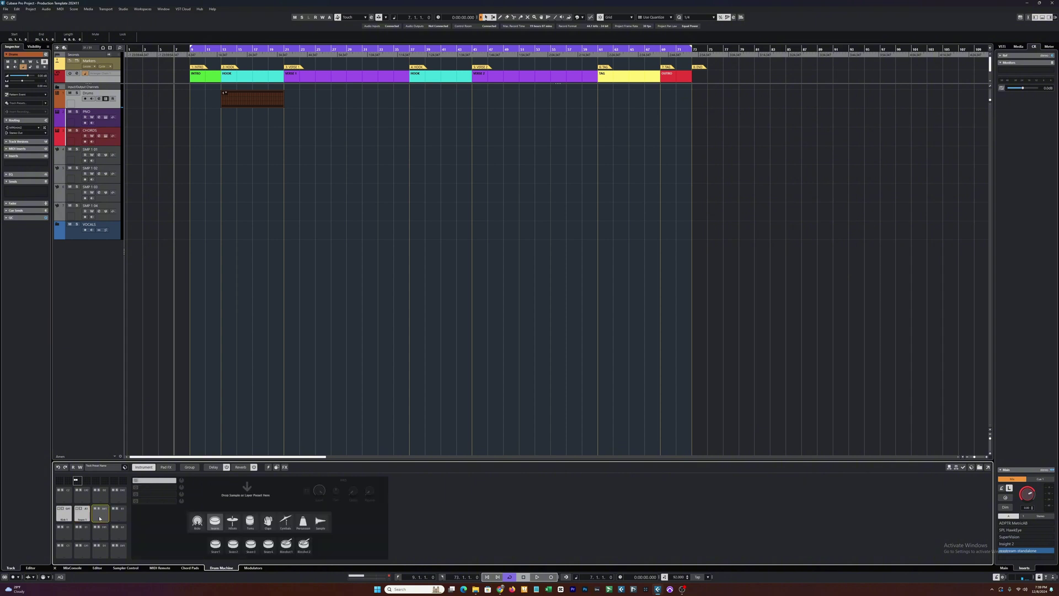
click(232, 521)
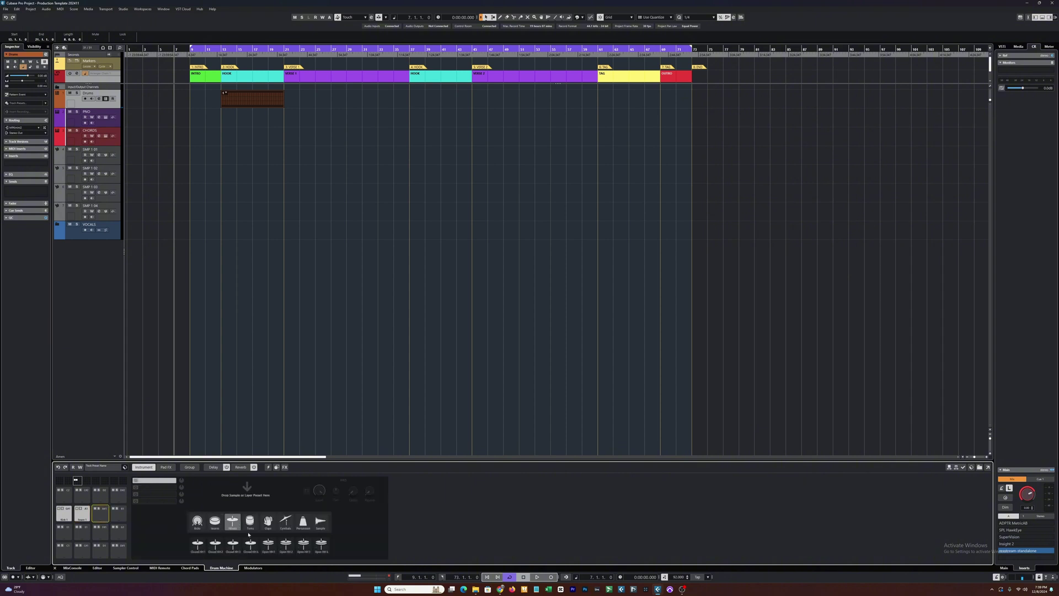
click(198, 546)
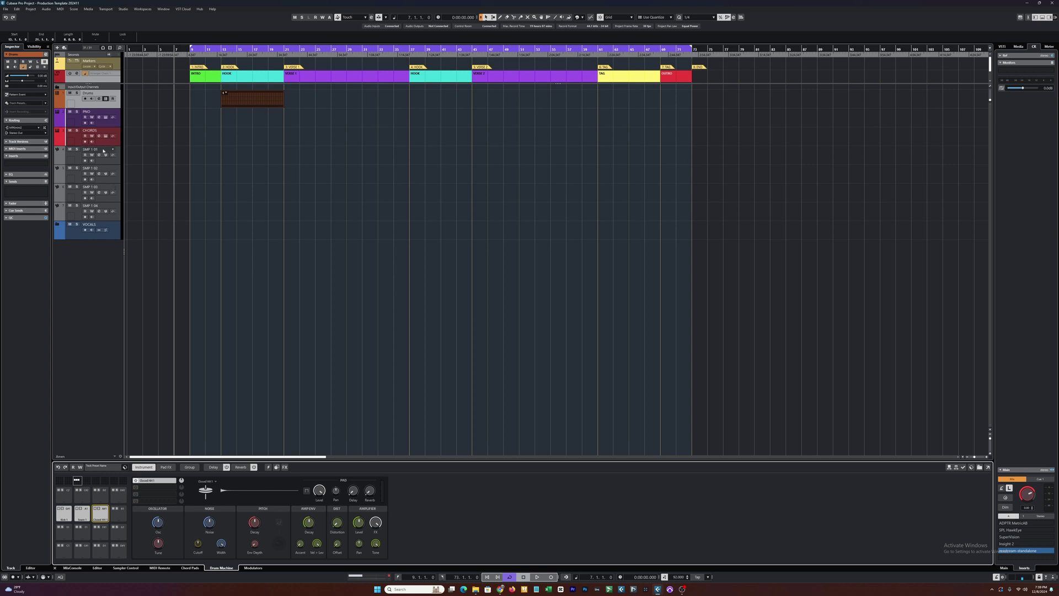
Step: Enable monitoring on the Drums track and place Kick 1 hits on steps 1, 5, 9 and 13 of its pattern
click(92, 98)
click(97, 568)
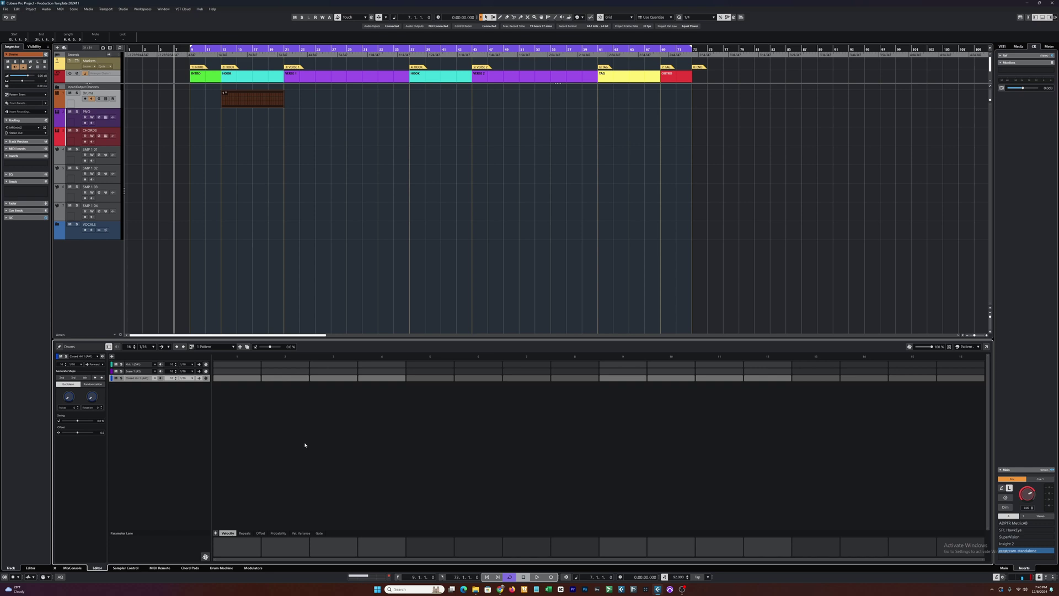
click(243, 364)
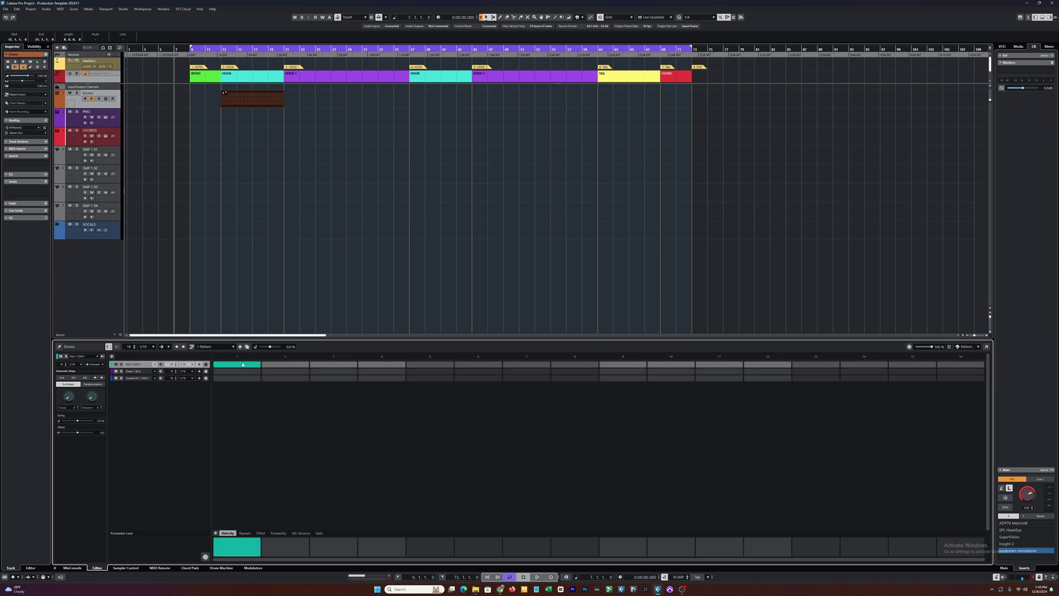
click(436, 364)
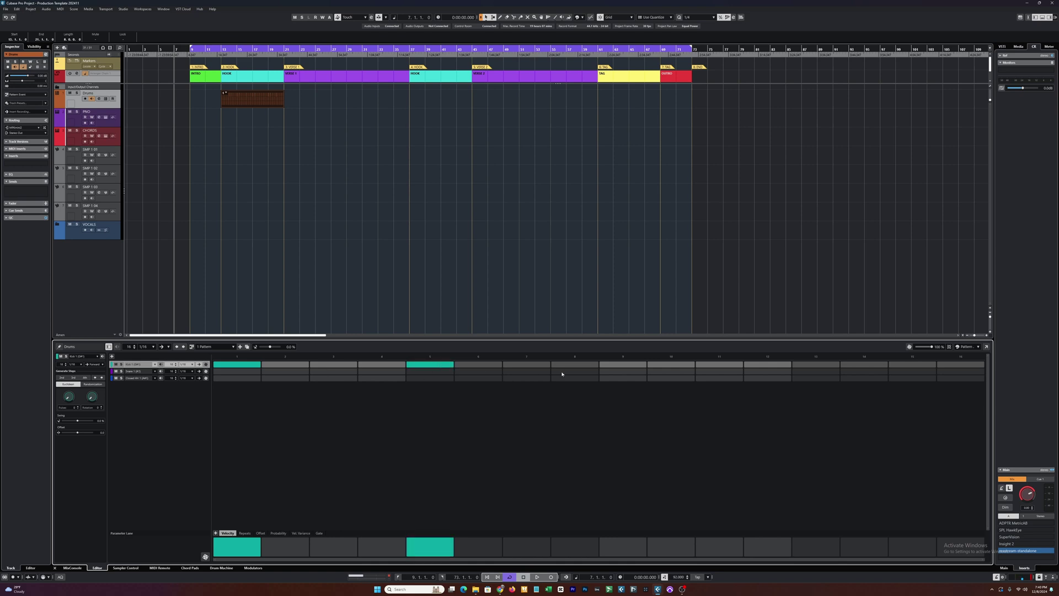
click(614, 365)
click(808, 365)
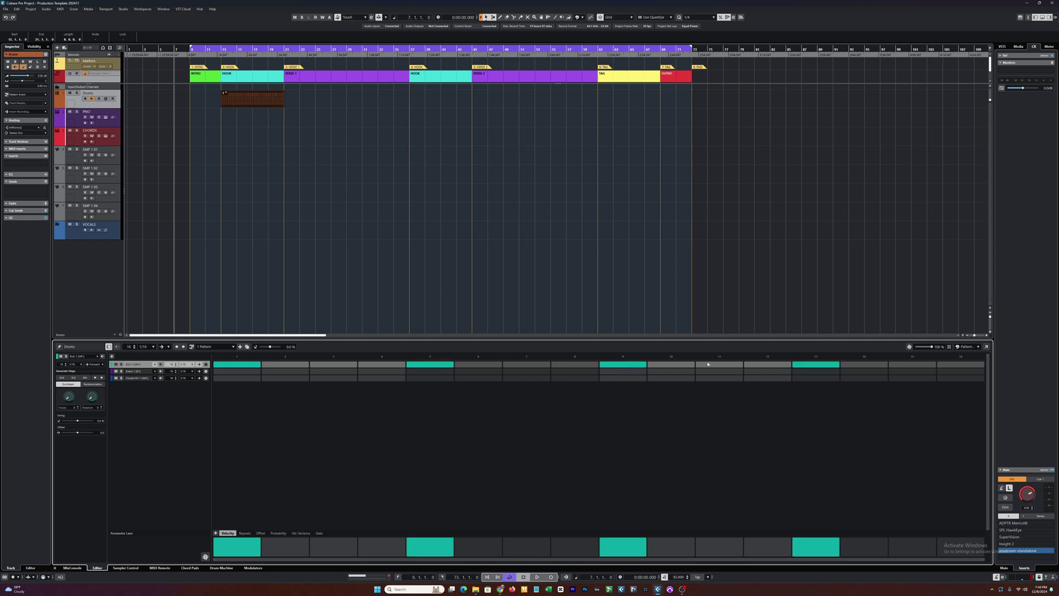
Step: Place Snare 1 hits on steps 5 and 13 of the drum pattern, and remove the kick from those two steps
click(420, 373)
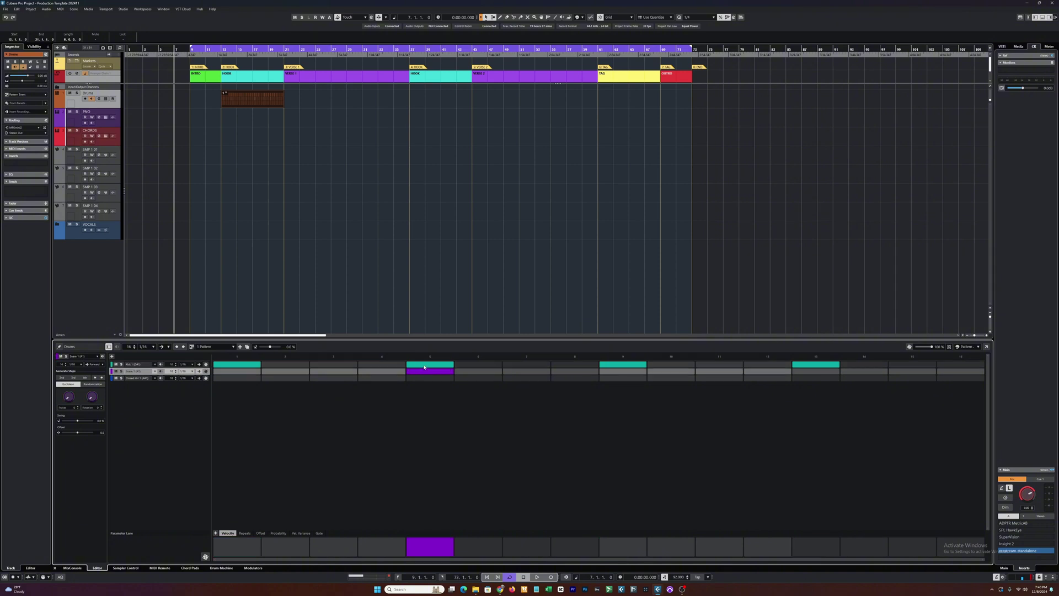
click(427, 365)
click(609, 372)
click(618, 365)
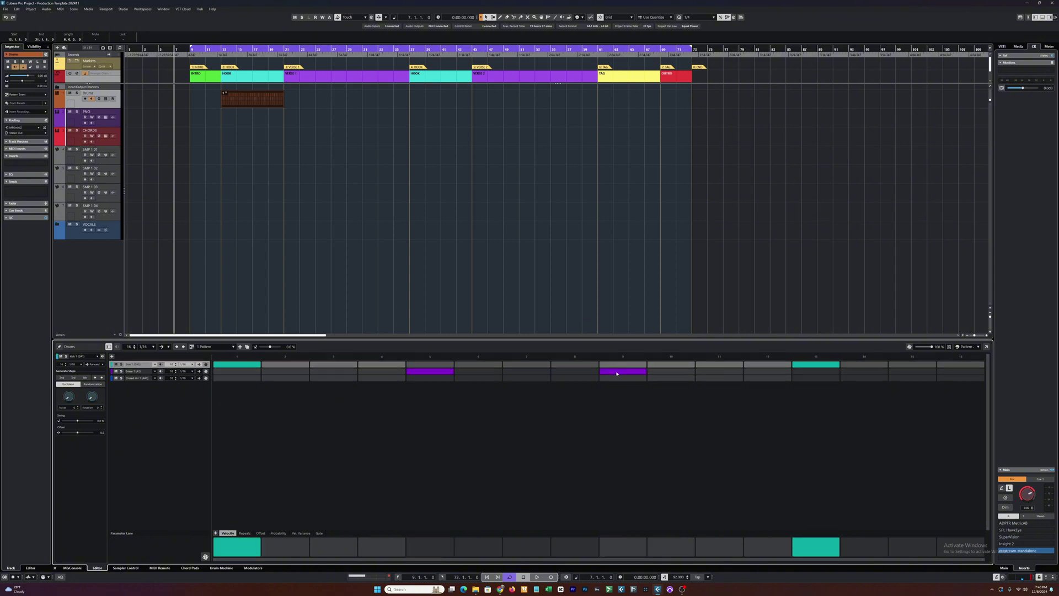
click(618, 372)
click(618, 365)
click(803, 365)
click(799, 371)
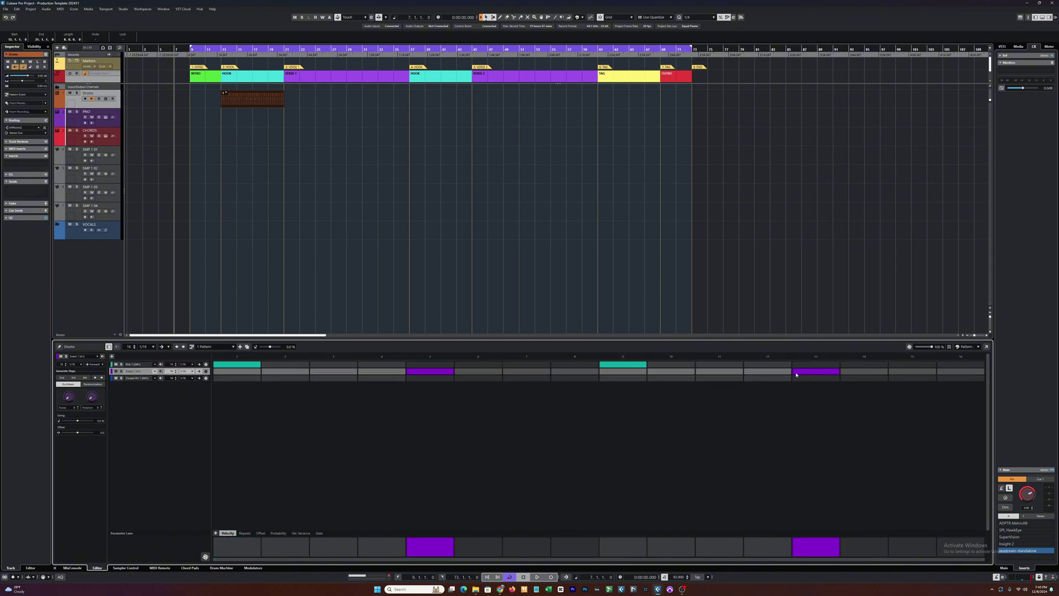
Step: Place Closed HH 1 hits on every odd step from 1 to 15 of the drum pattern
click(252, 378)
click(333, 378)
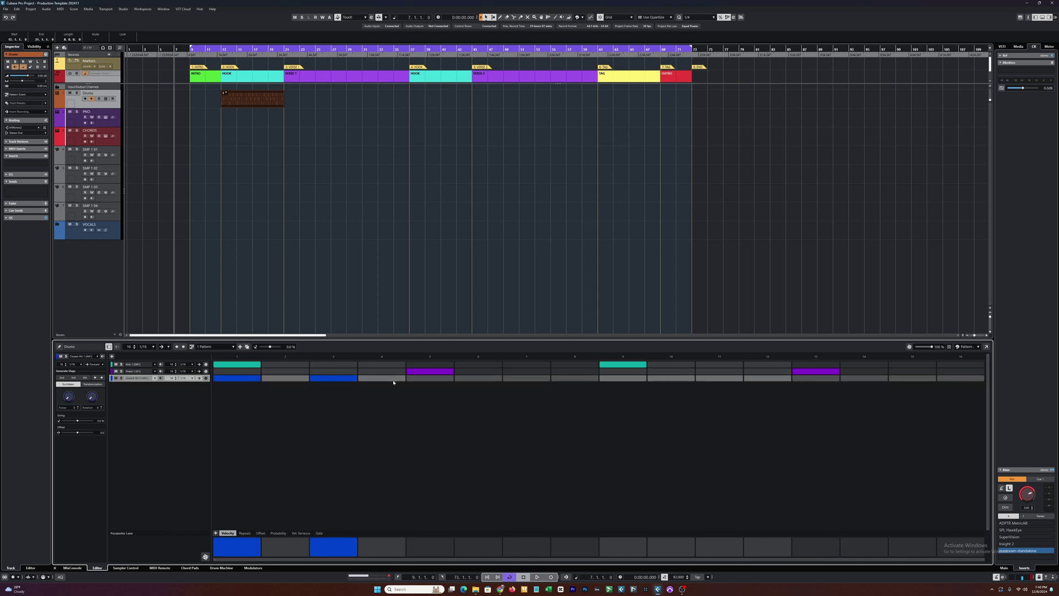
click(420, 379)
click(512, 379)
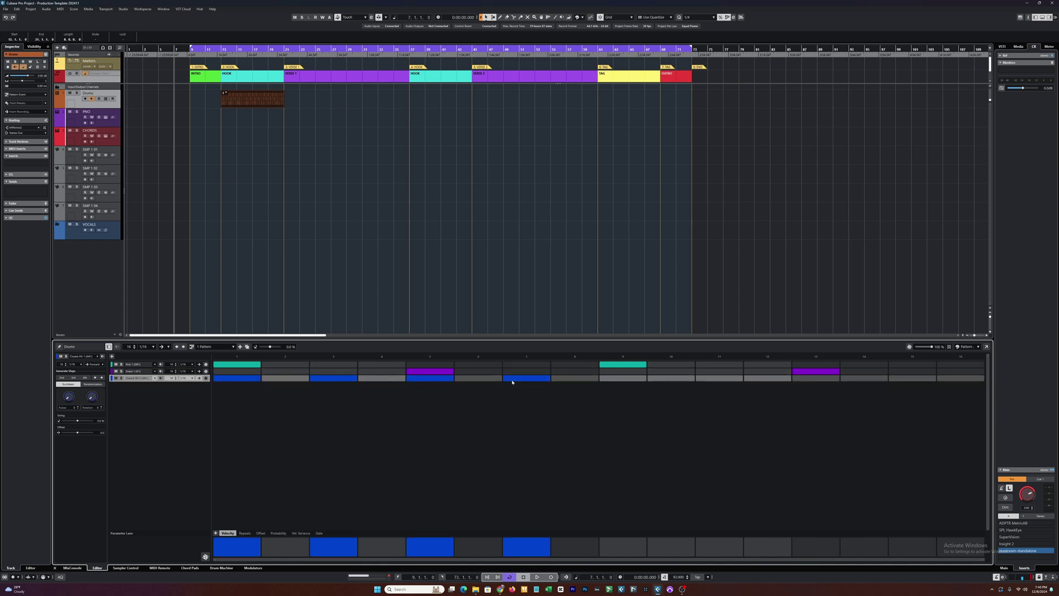
click(617, 379)
click(718, 379)
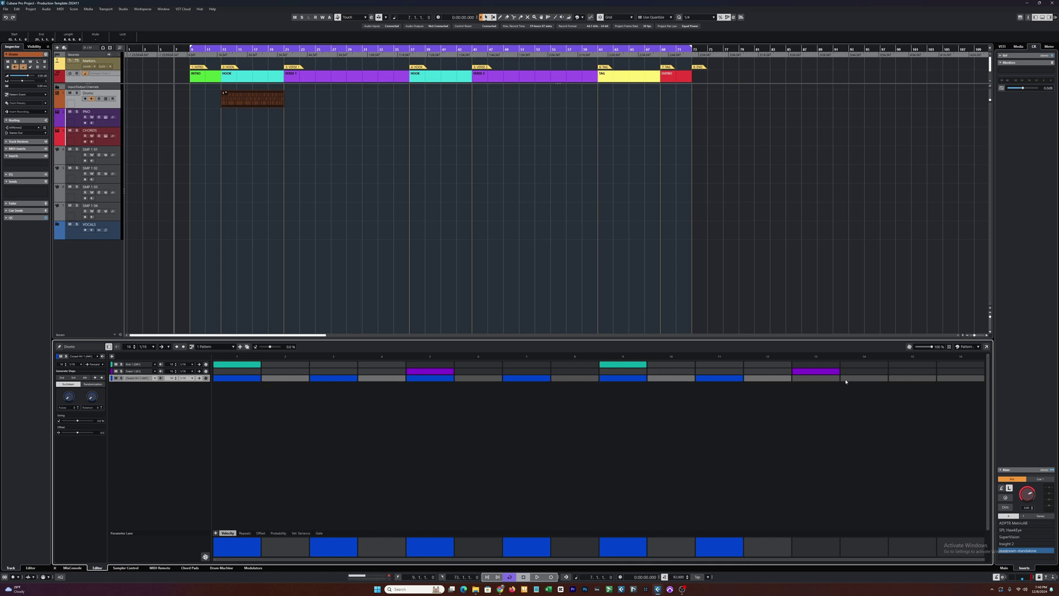
click(816, 379)
click(909, 380)
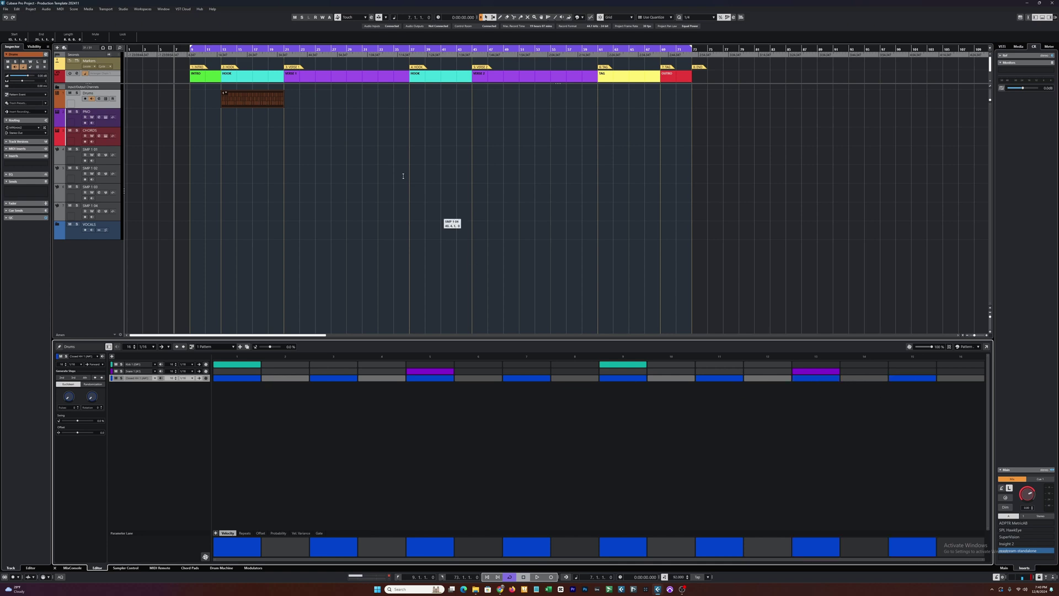
Step: Play back the drum pattern in the first HOOK section and stop playback
click(252, 103)
key(space)
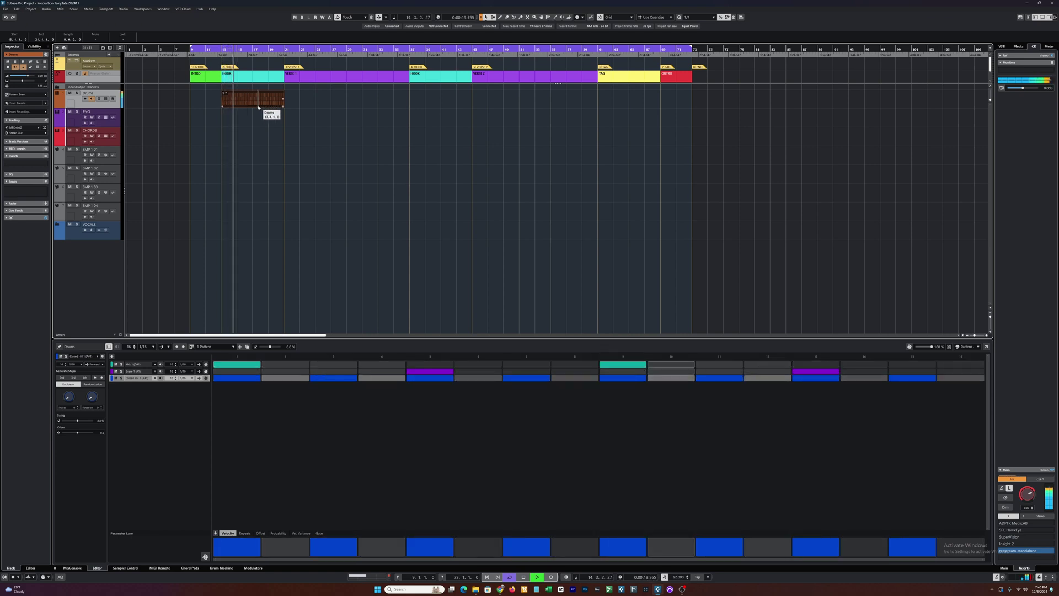
key(space)
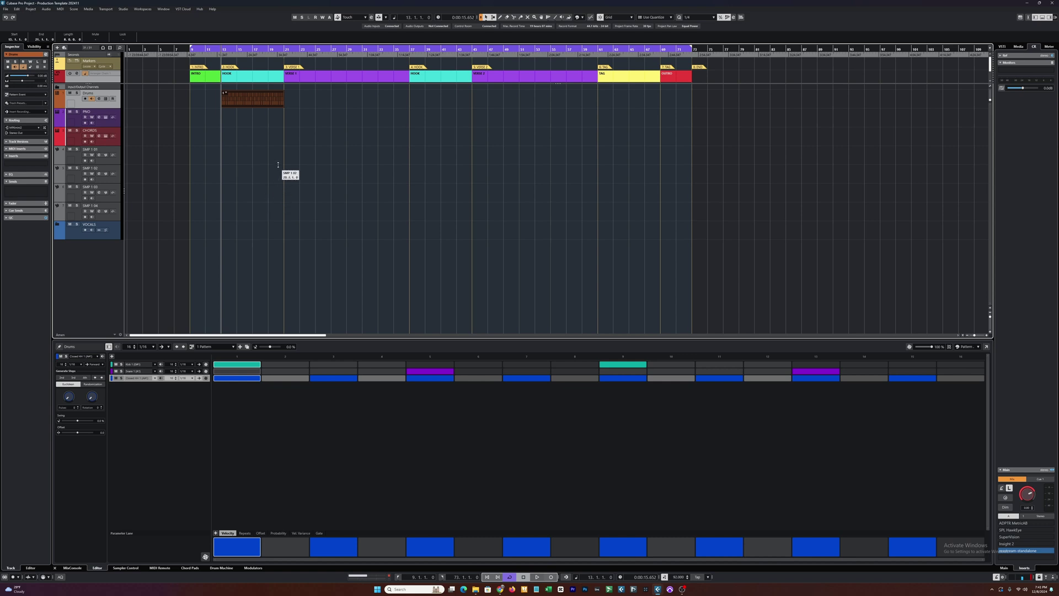
Step: Open the PNO track's ZENOLOGY instrument and move its window over the arrangement area
click(111, 126)
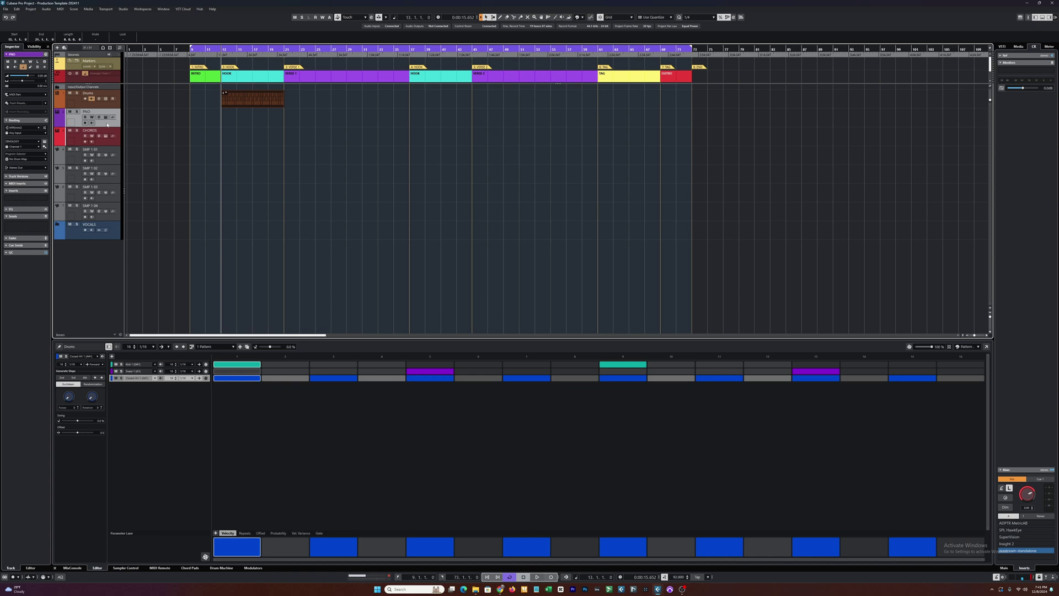
click(105, 117)
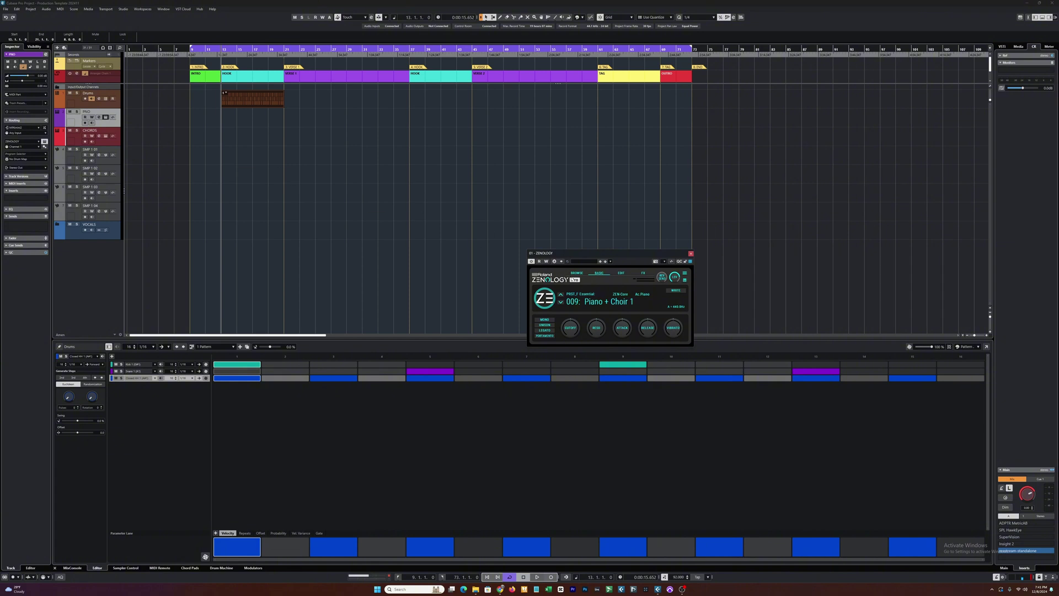
drag(630, 253, 475, 196)
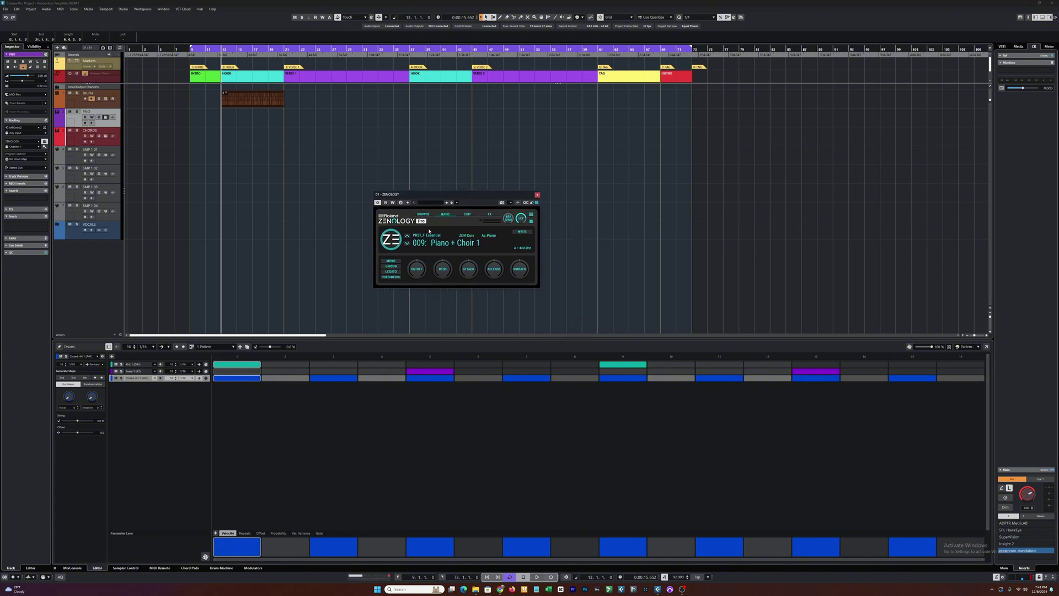
Step: Monitor the PNO track to audition its Piano + Choir 1 sound, and close its ZENOLOGY window
click(93, 123)
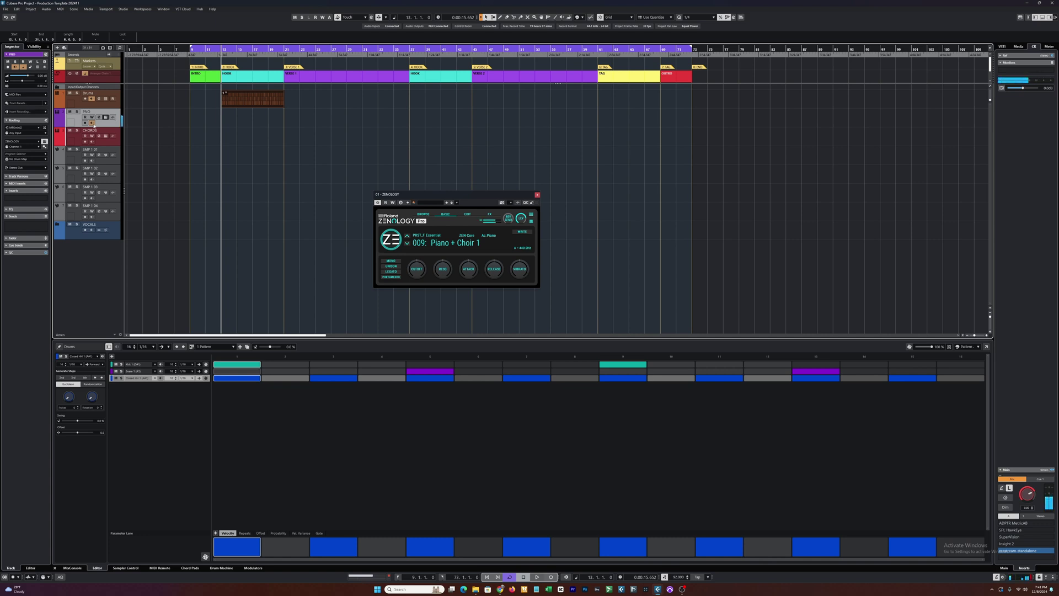
click(537, 195)
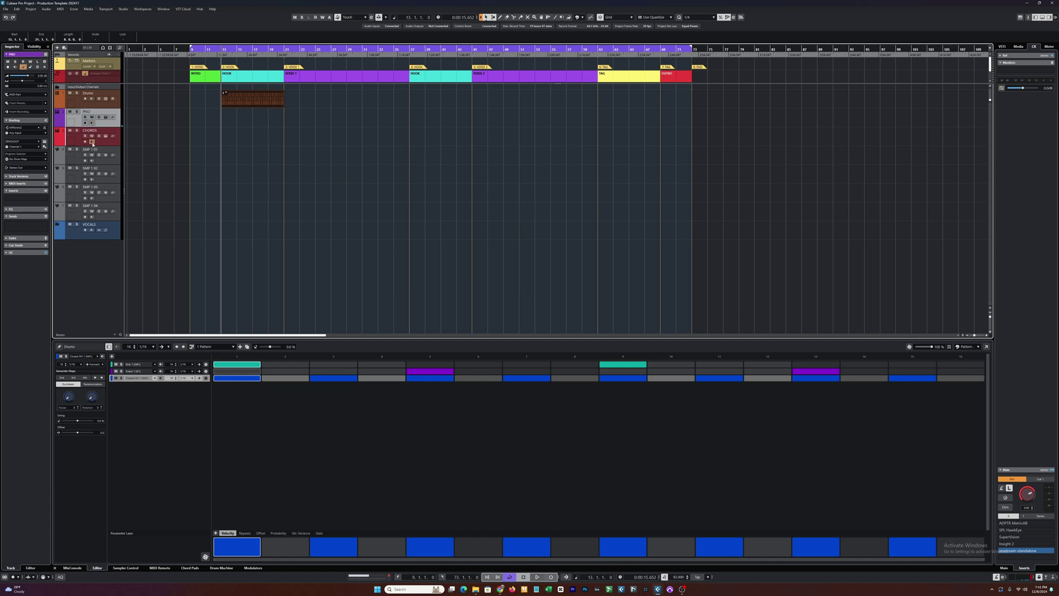
Step: Monitor the CHORDS track to audition its Studio EP sound in ZENOLOGY, and close the instrument window
click(92, 142)
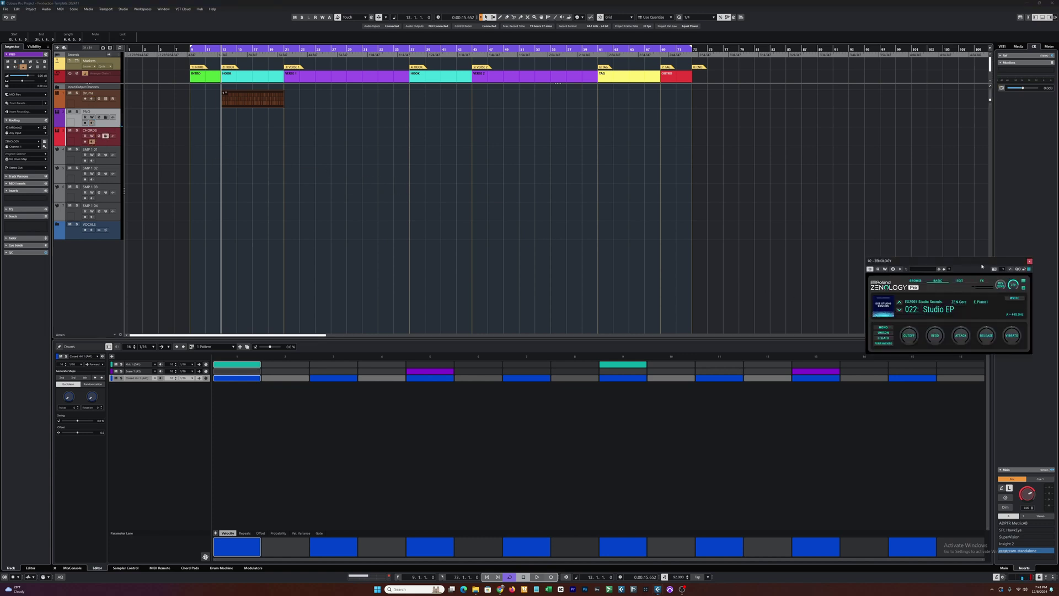
drag(981, 262, 586, 219)
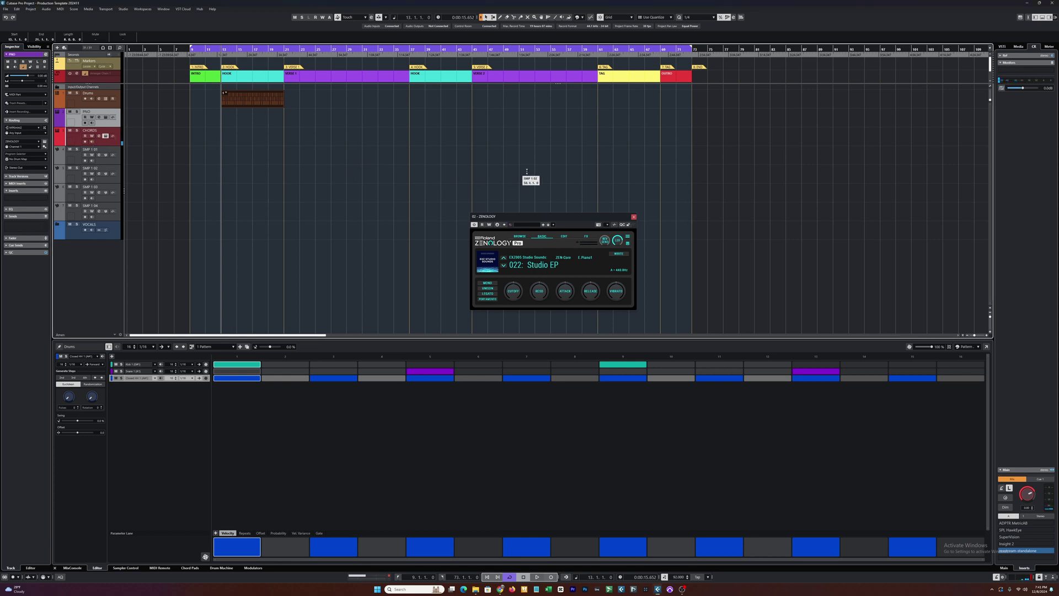
click(634, 217)
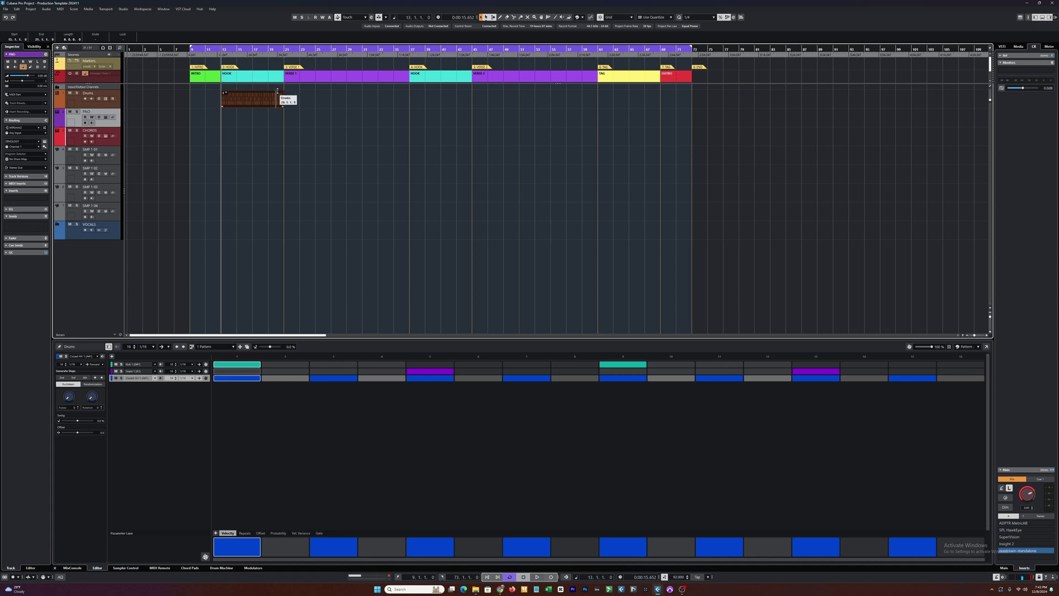
Step: Select the VERSE 1, TAG and OUTRO section blocks in turn to review the song layout
click(302, 81)
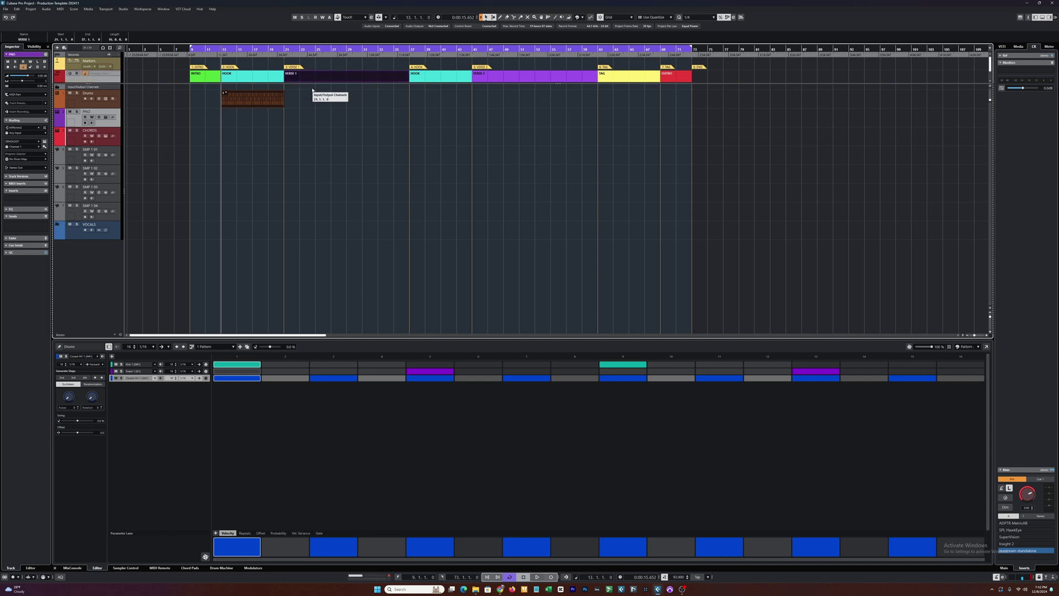
click(604, 81)
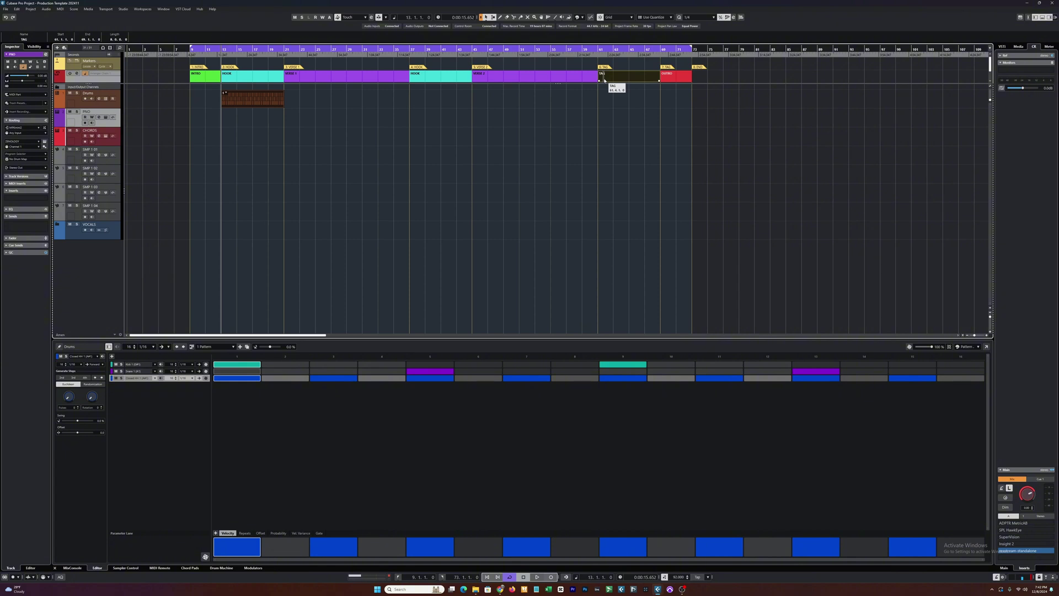
click(675, 78)
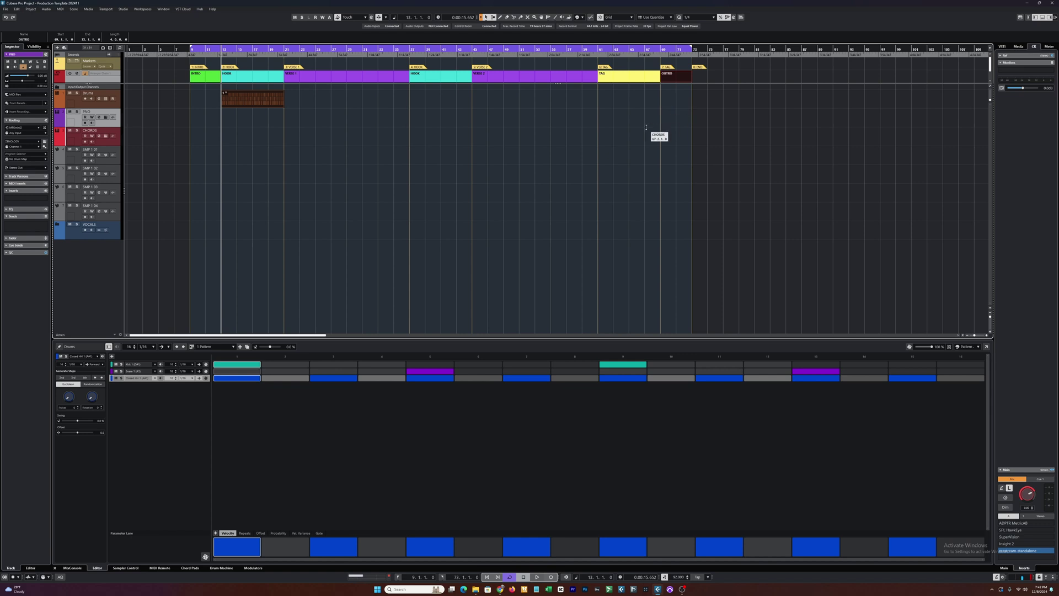